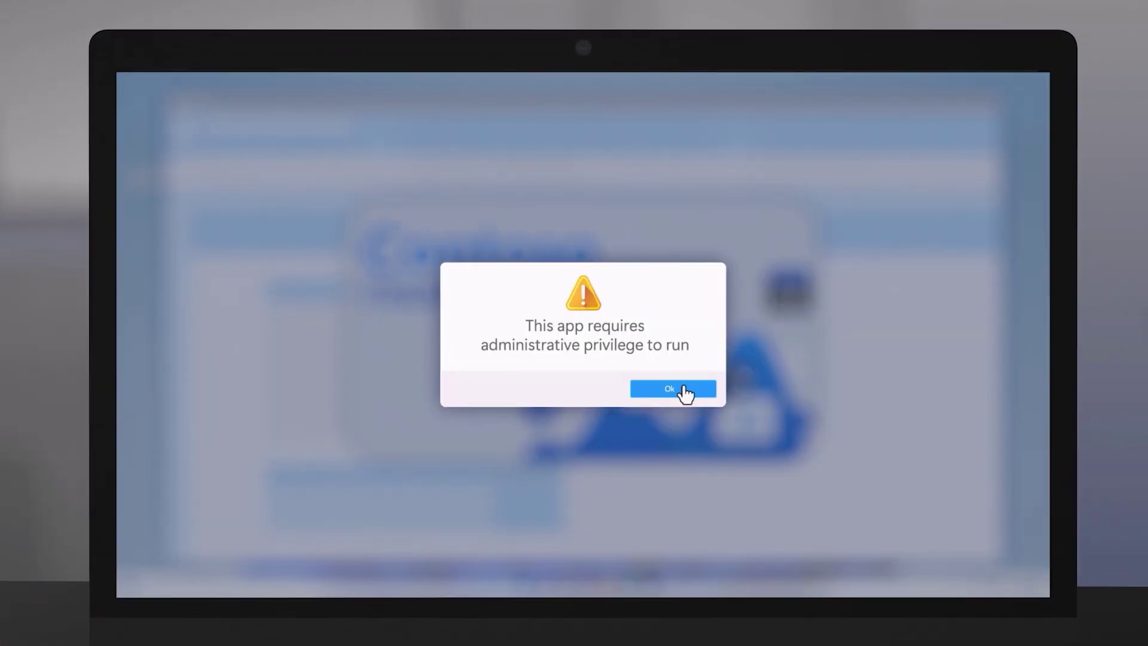
Dismiss the administrative-privilege warning and launch Malware Blocker X (mbx.exe) from the desktop.
click(673, 389)
double_click(191, 135)
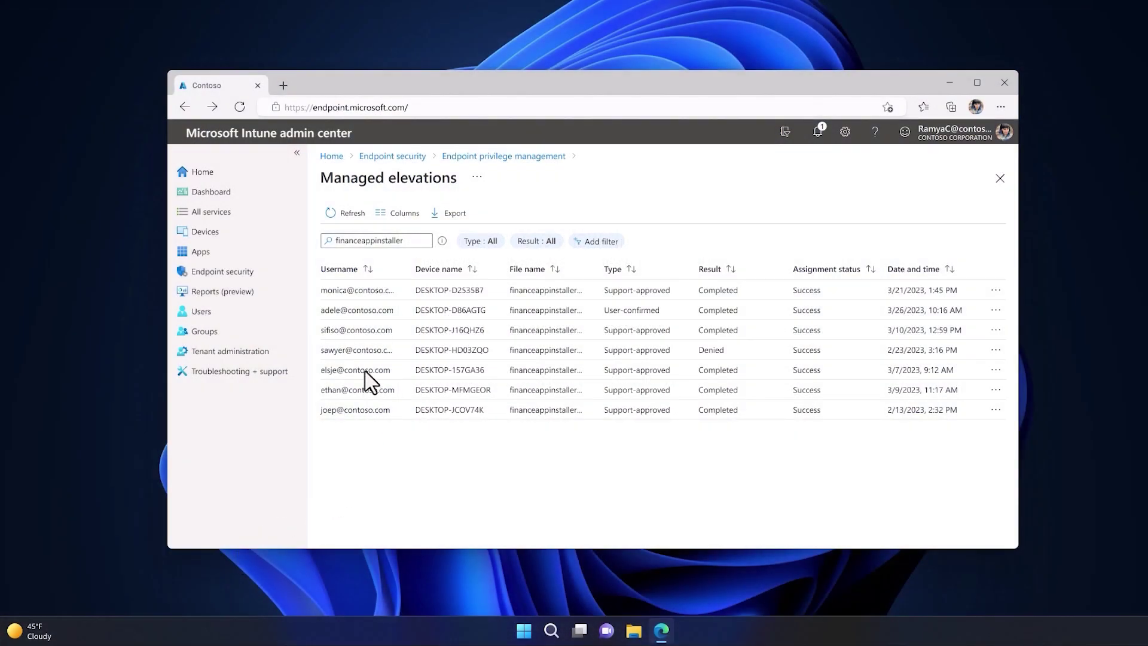
Open the details of a user-confirmed record in the Managed elevations report.
click(364, 311)
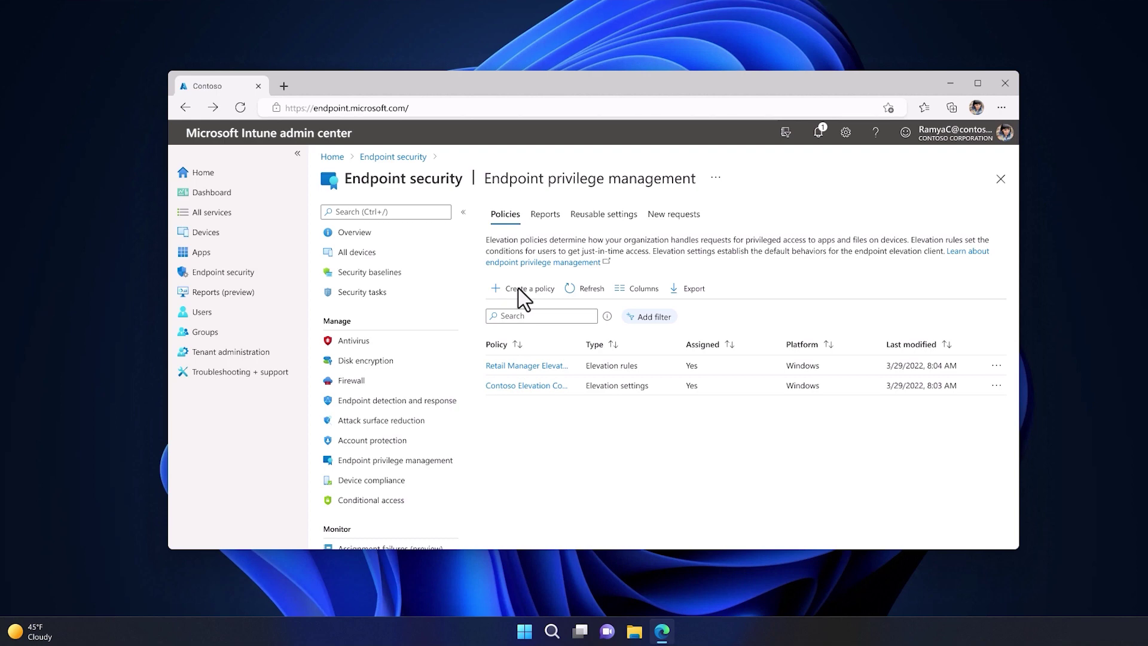
Start an Elevation rules policy named 'User Confirmed Elevation FinanceApp' and add a new rule.
click(518, 289)
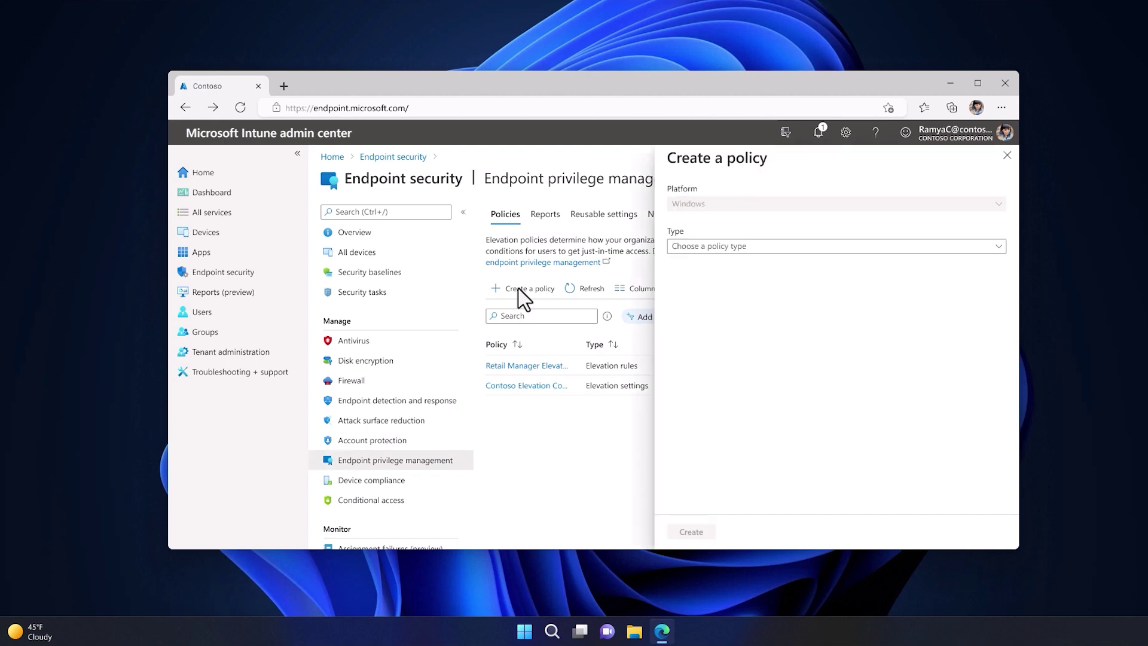
click(694, 246)
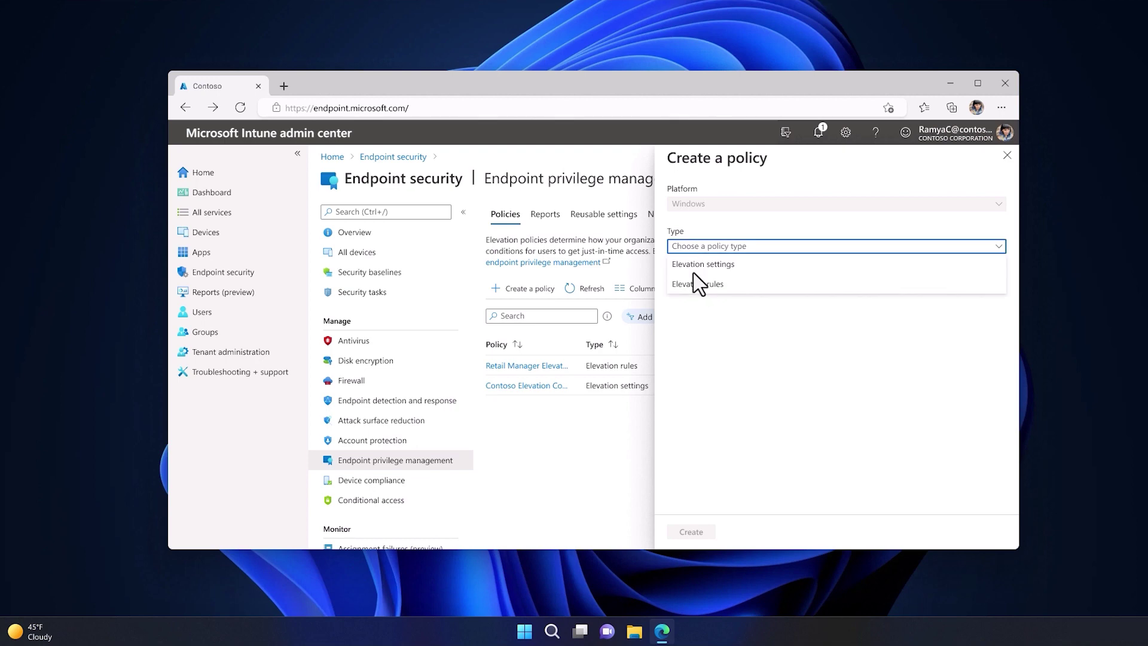
click(698, 284)
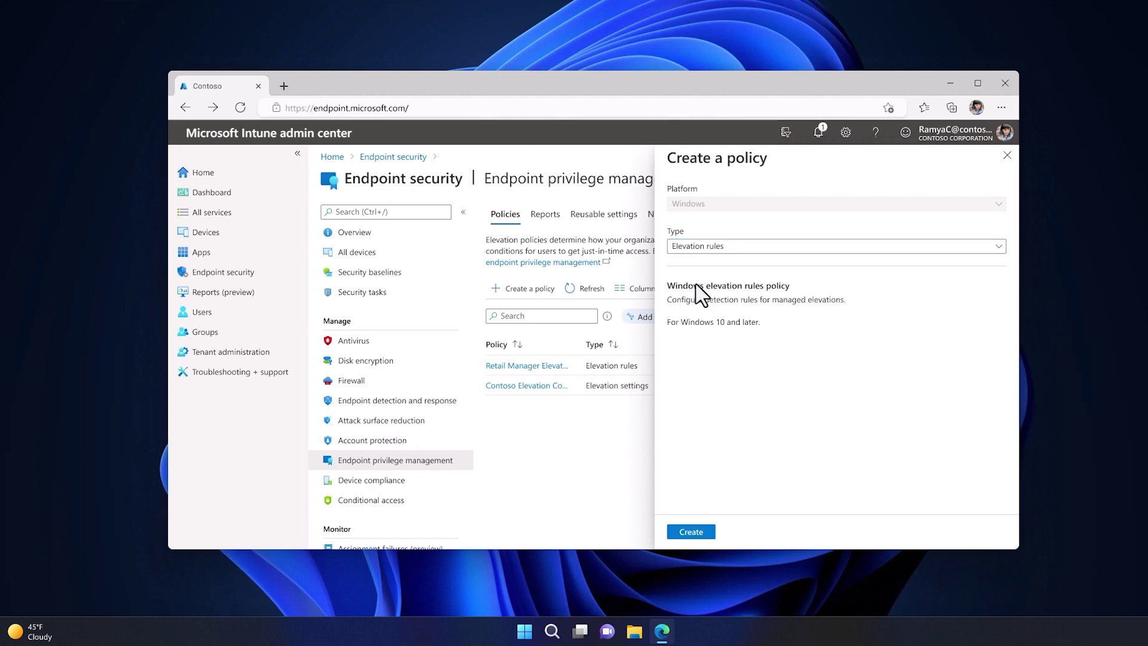
click(693, 530)
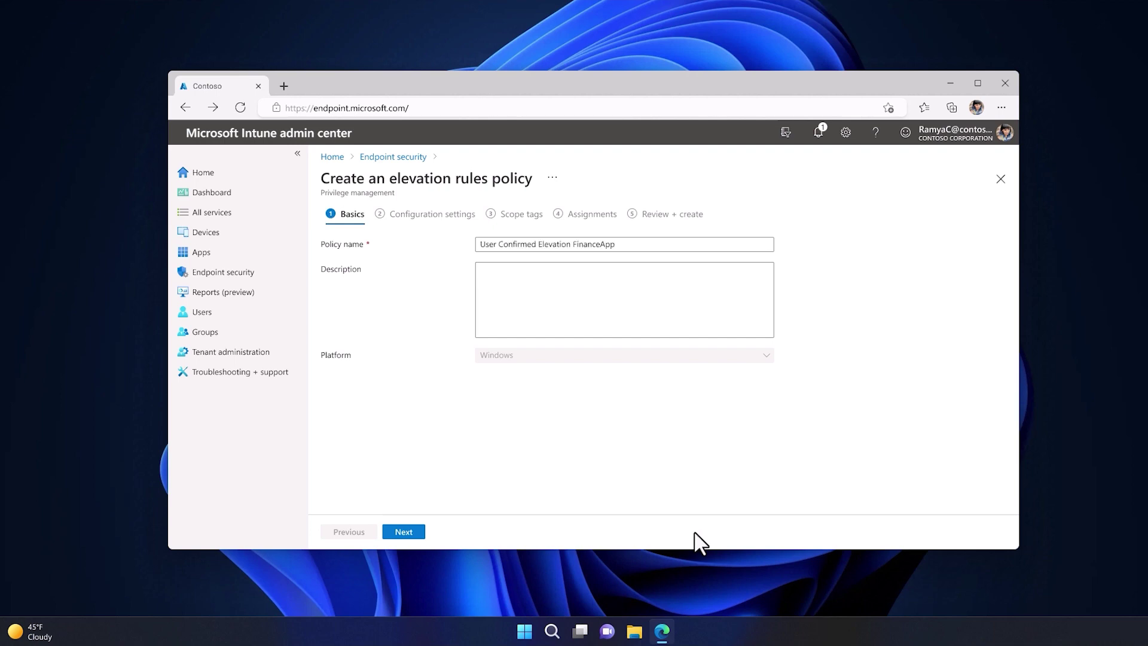
click(413, 533)
click(341, 311)
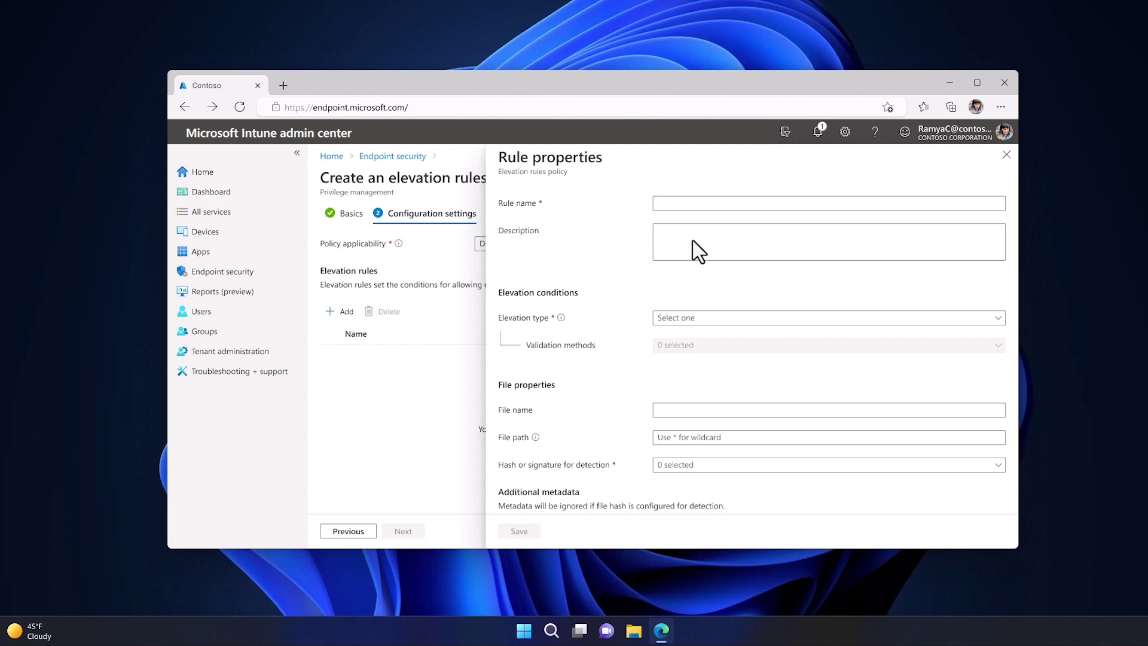
Make the new rule user-confirmed, with business justification required for elevation.
click(692, 205)
text(User Confirmed Elevation FinanceApp)
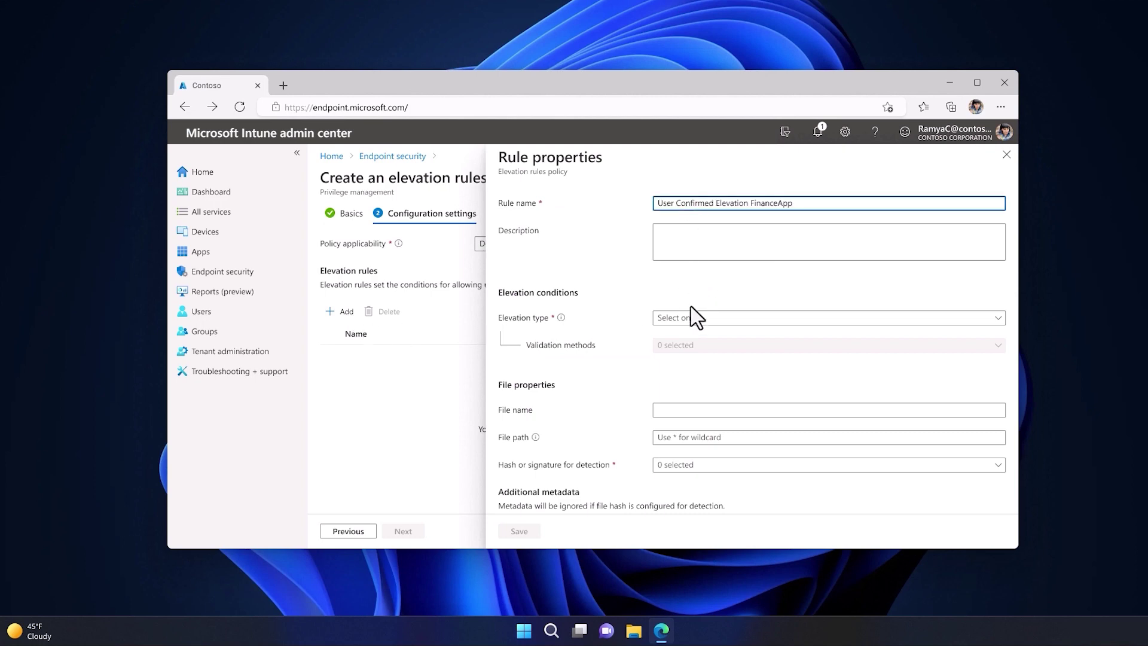
click(693, 318)
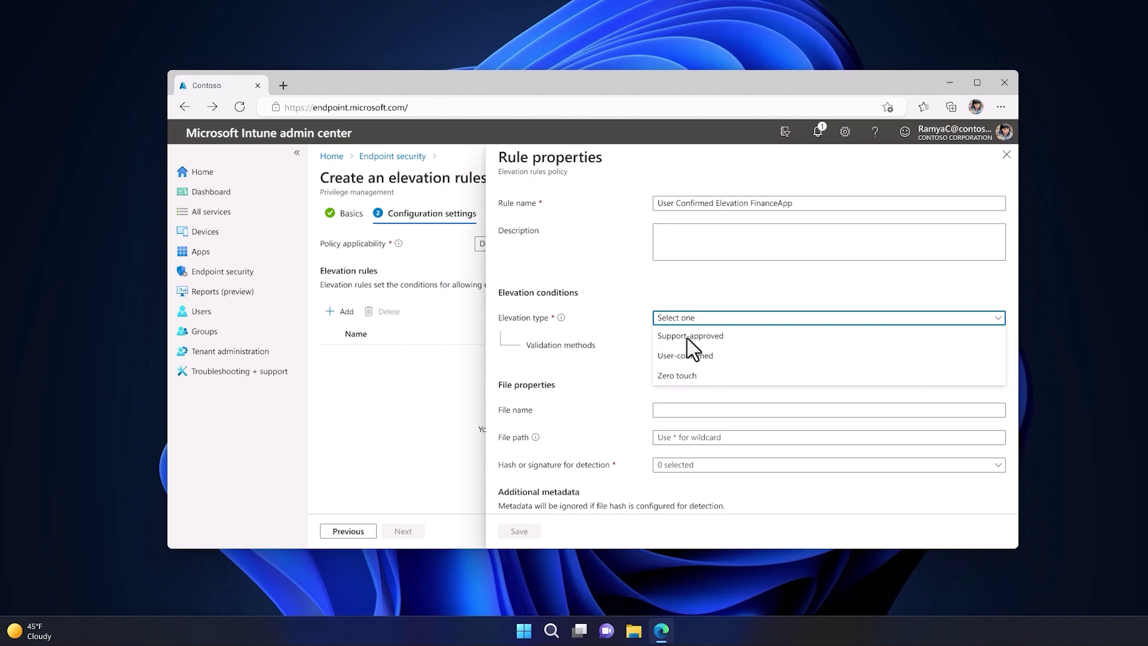
click(688, 356)
click(691, 348)
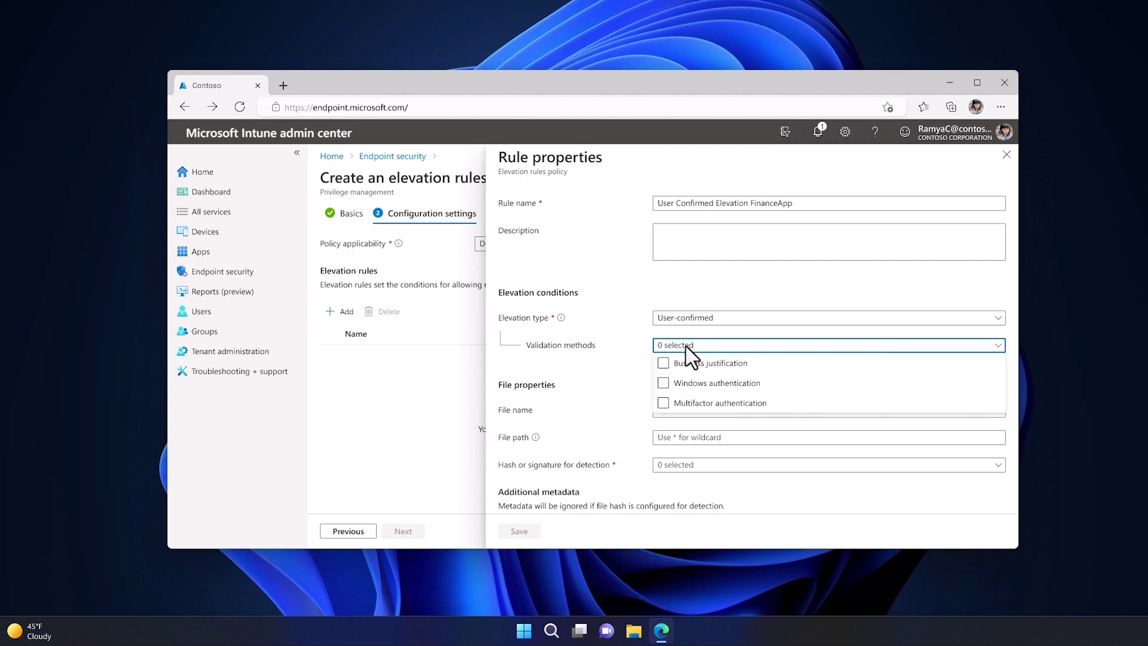
click(664, 363)
click(637, 379)
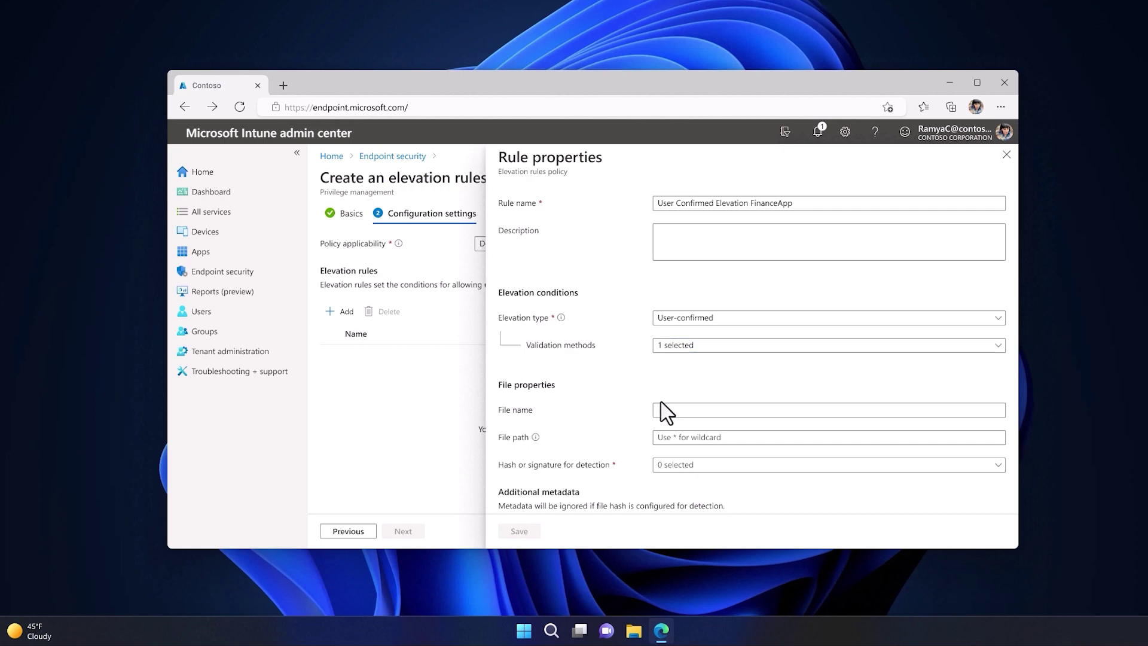
scroll(667, 424, down, 1)
scroll(667, 423, down, 1)
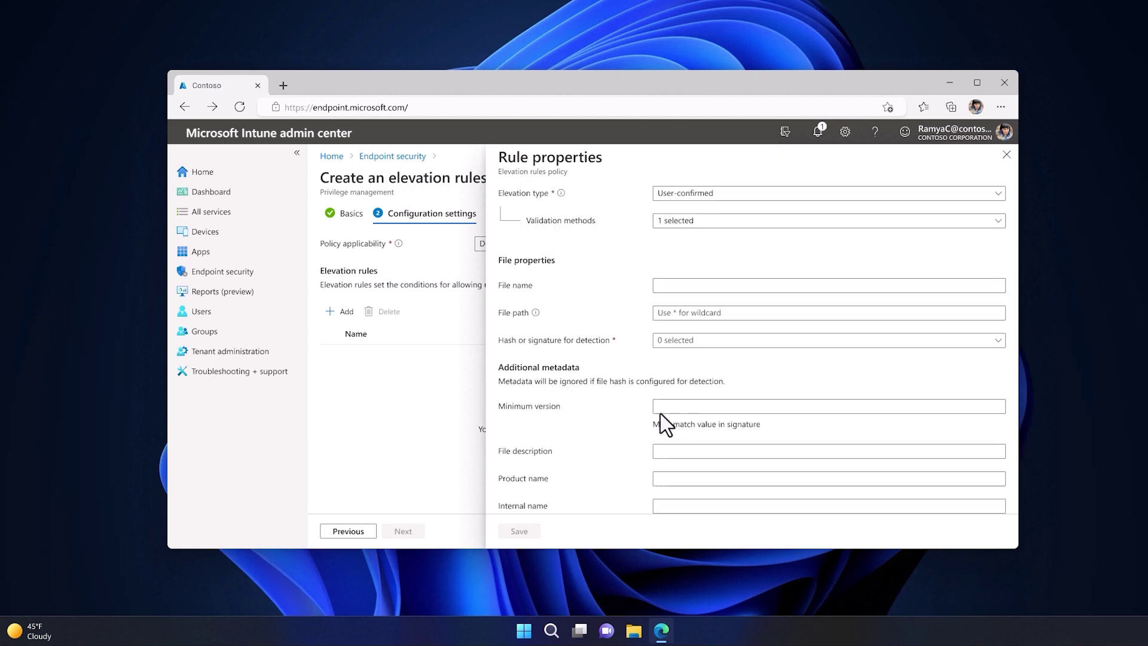
Set the rule to detect the file by signature and pick a signature source.
click(682, 341)
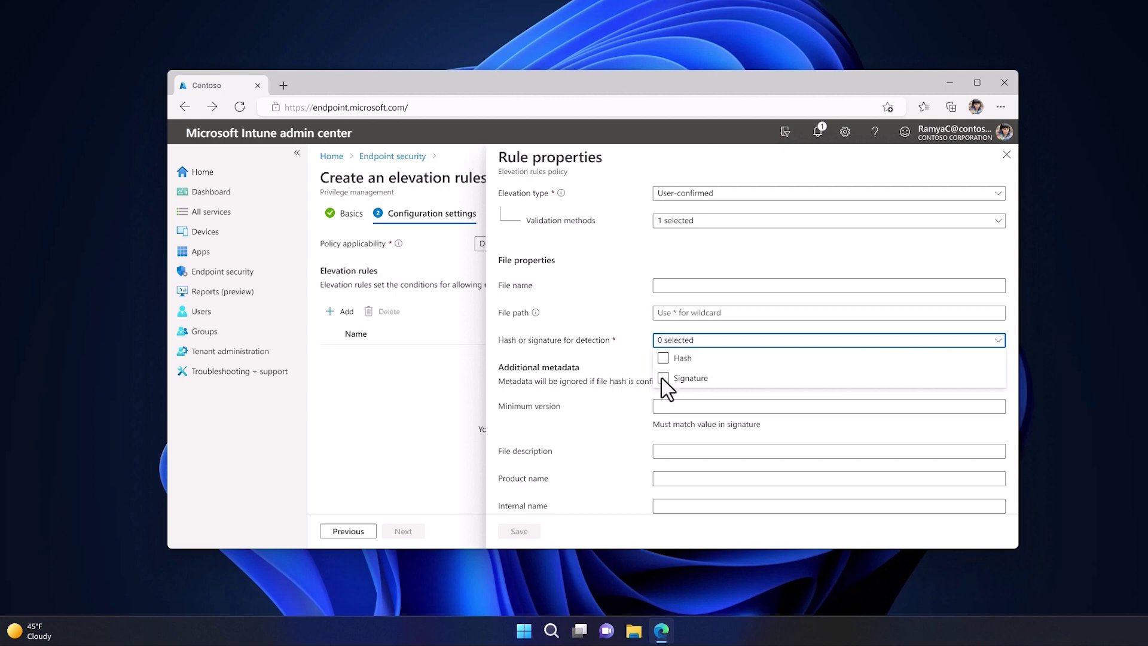
click(664, 377)
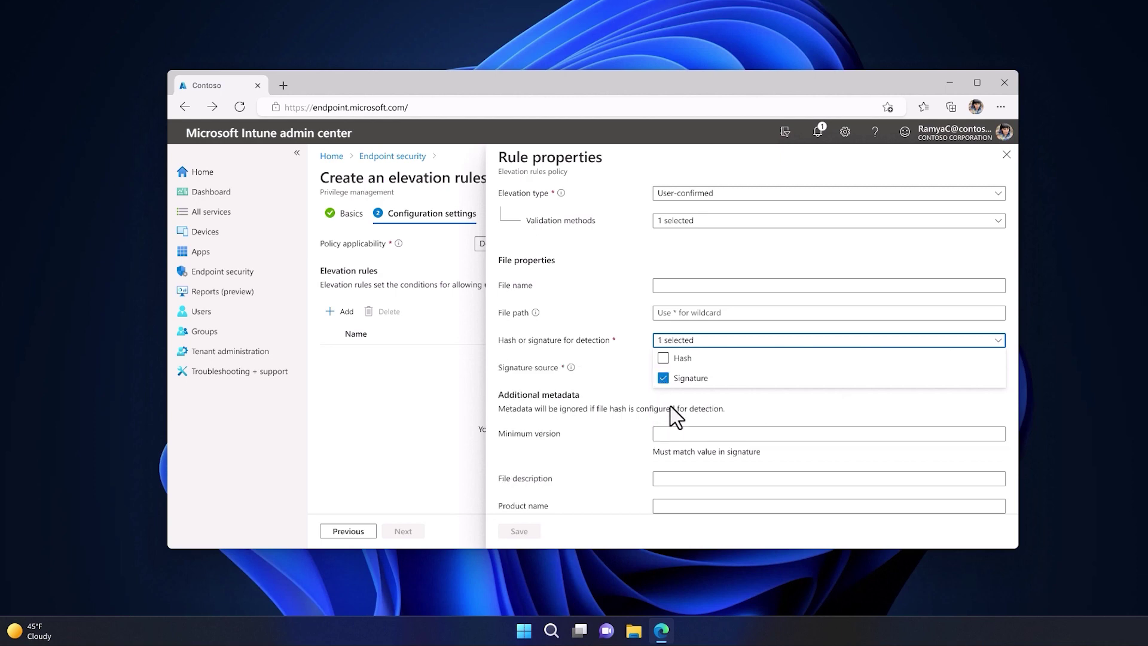
click(669, 421)
click(678, 368)
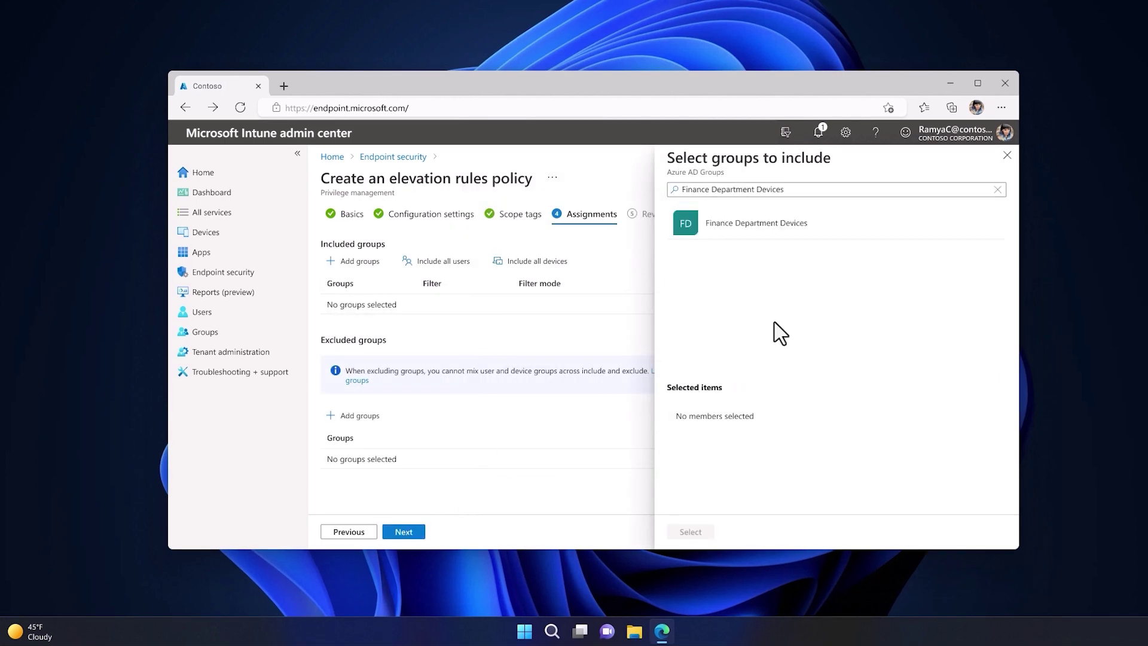
Assign the policy to Finance Department Devices, then review and create it.
click(794, 235)
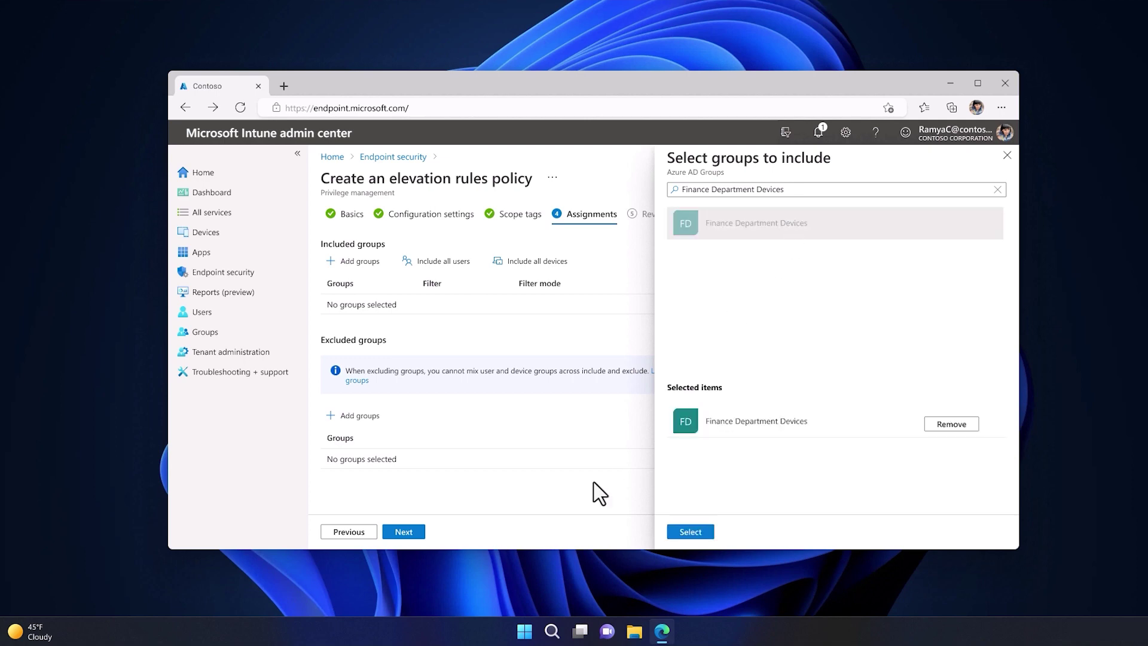
click(689, 531)
click(404, 531)
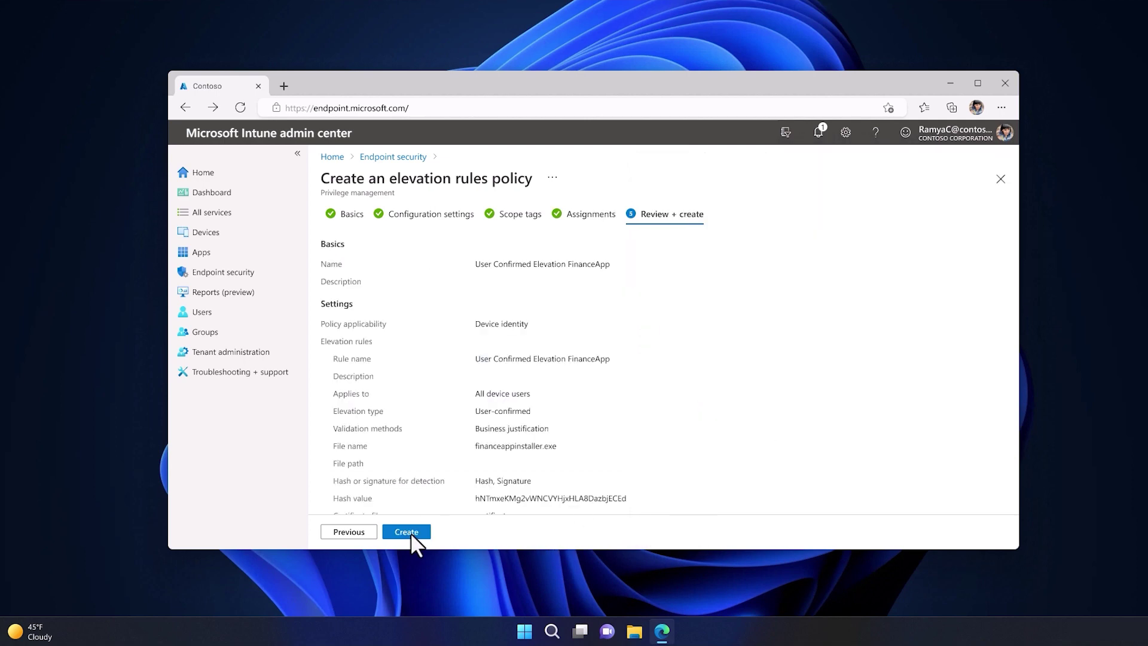
click(409, 532)
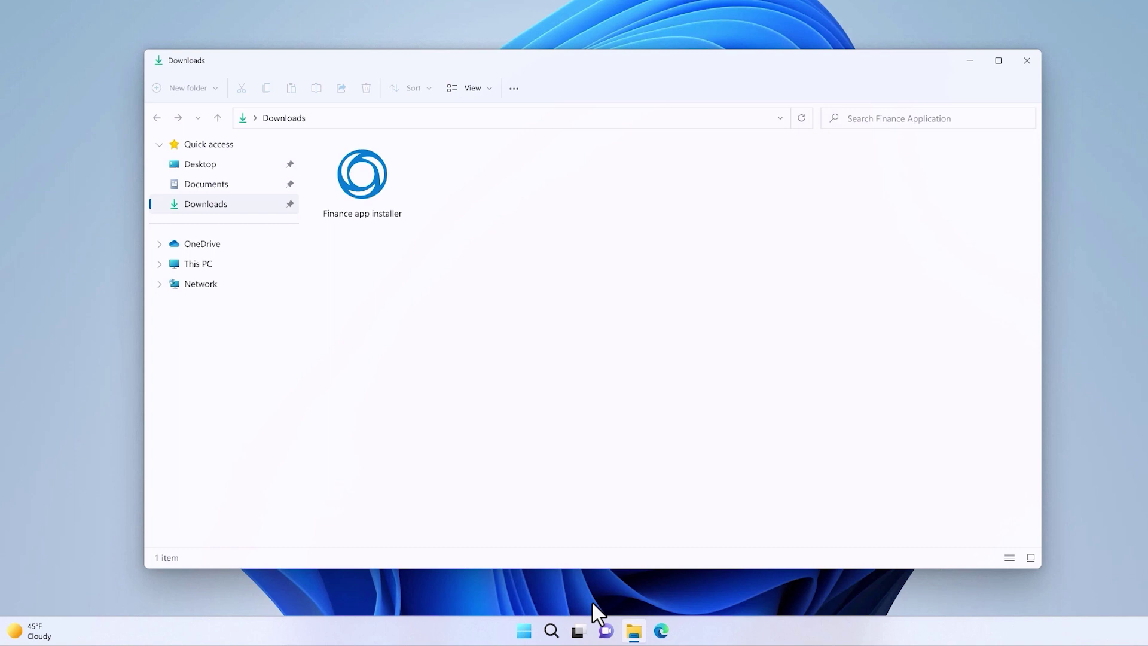
Bring up the context menu for the Finance app installer.
right_click(368, 184)
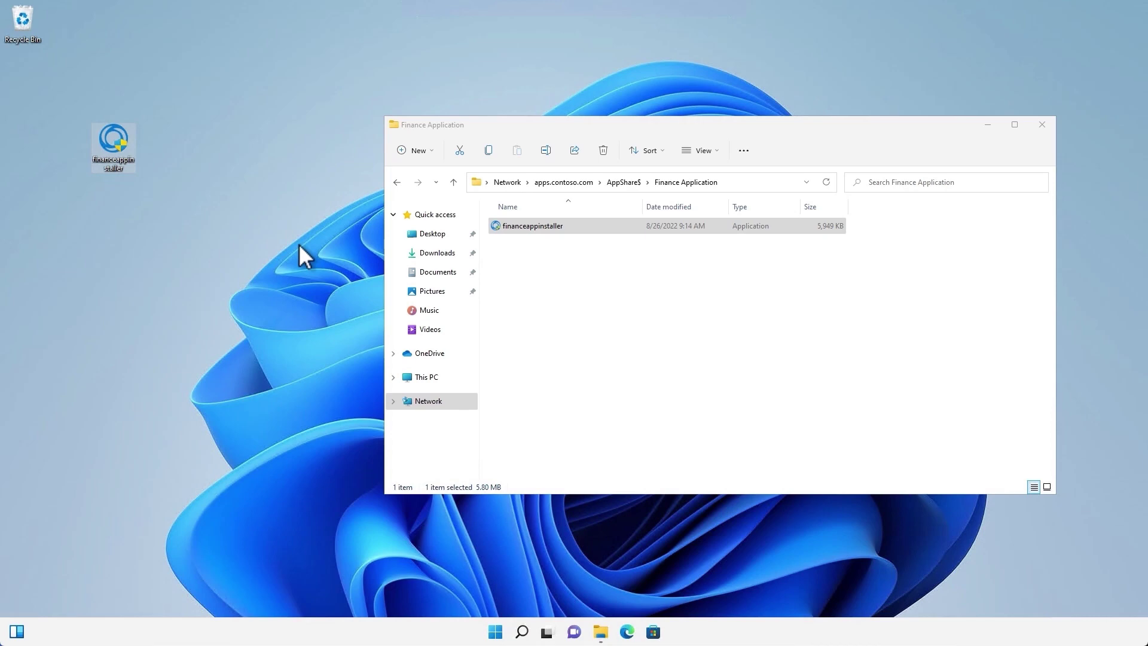
Request elevated access for the desktop installer, citing reviewing and creating project estimates.
right_click(110, 144)
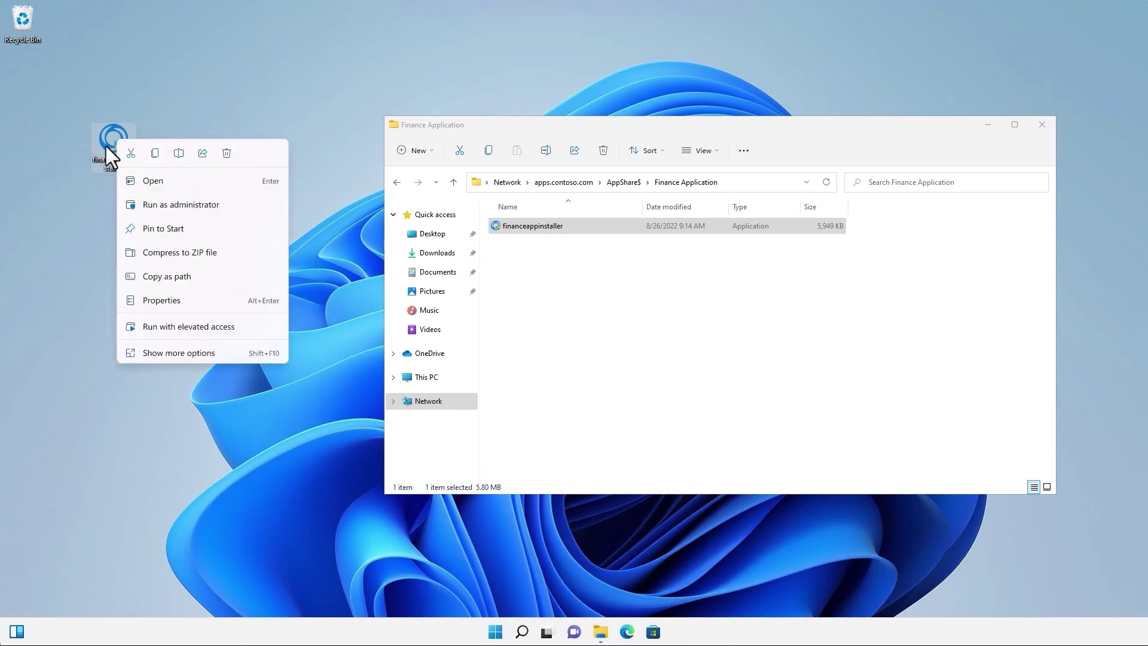
click(164, 326)
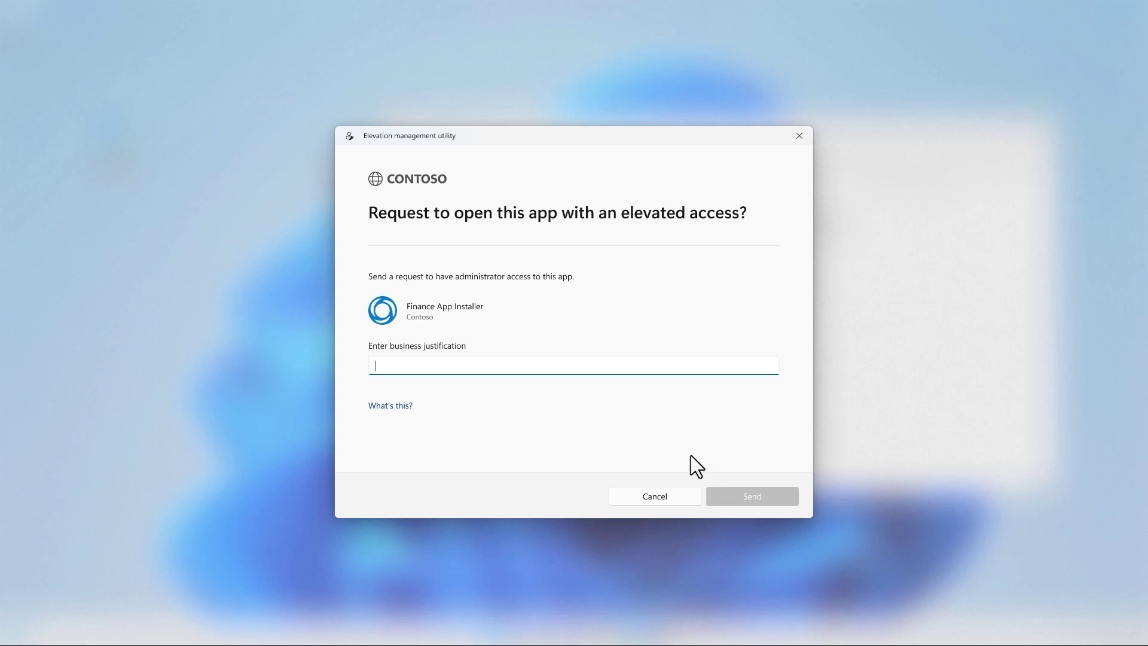
text(Application needed to review and create project estimates)
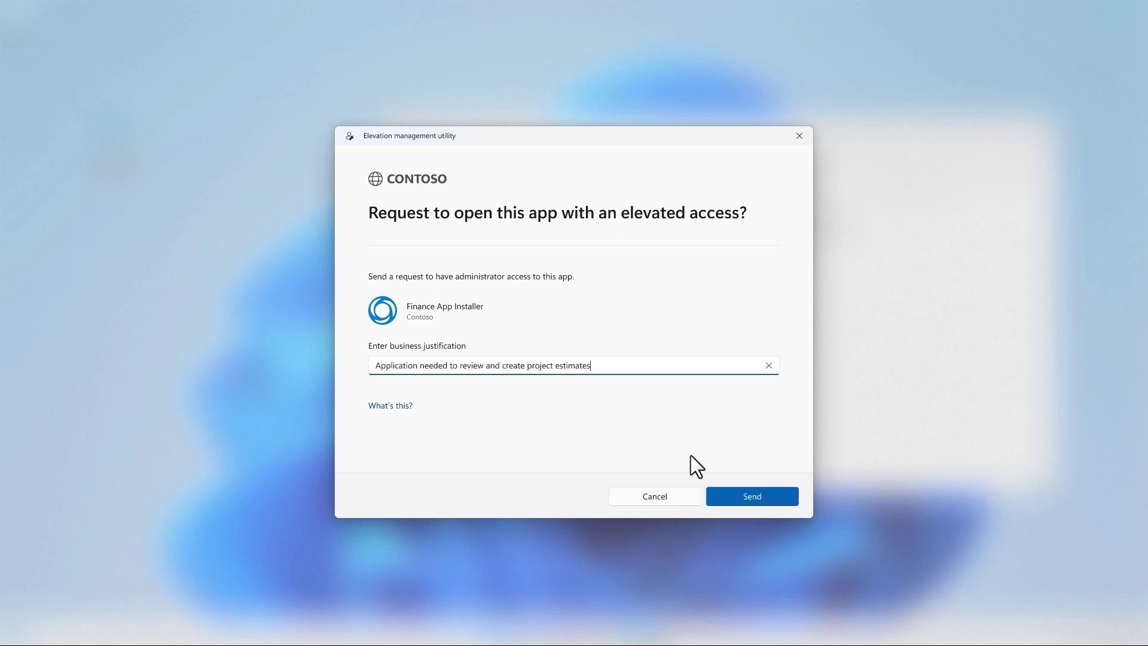
text( for customers)
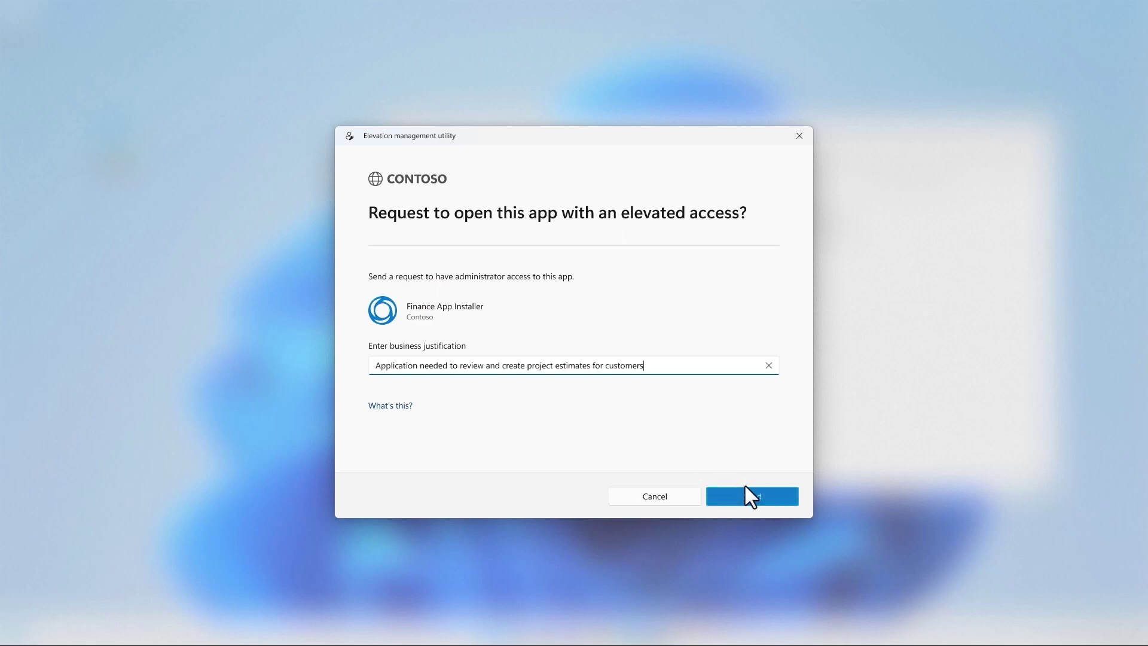
click(747, 496)
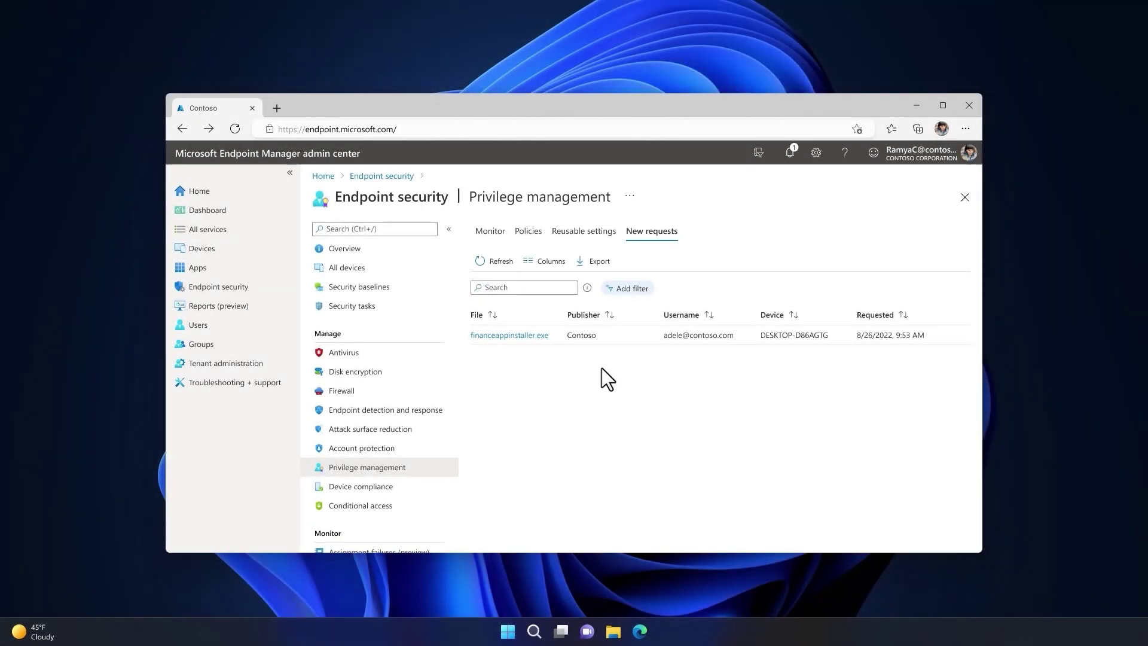
Open the pending financeappinstaller.exe request and approve it.
click(509, 336)
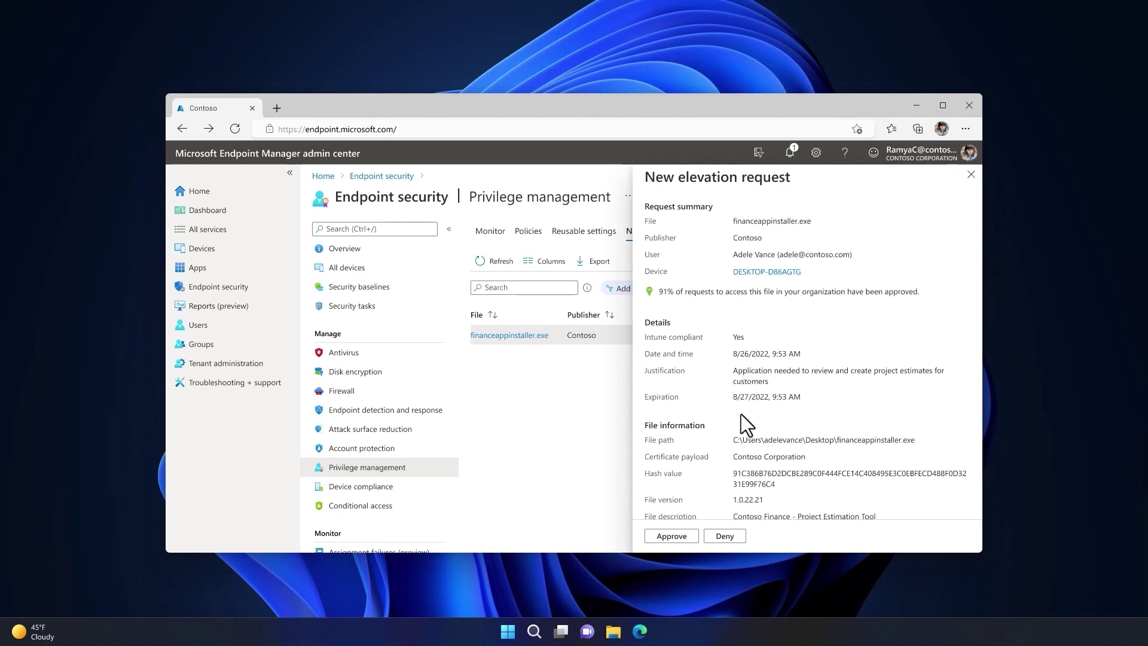
scroll(742, 421, down, 3)
scroll(737, 442, up, 3)
click(671, 536)
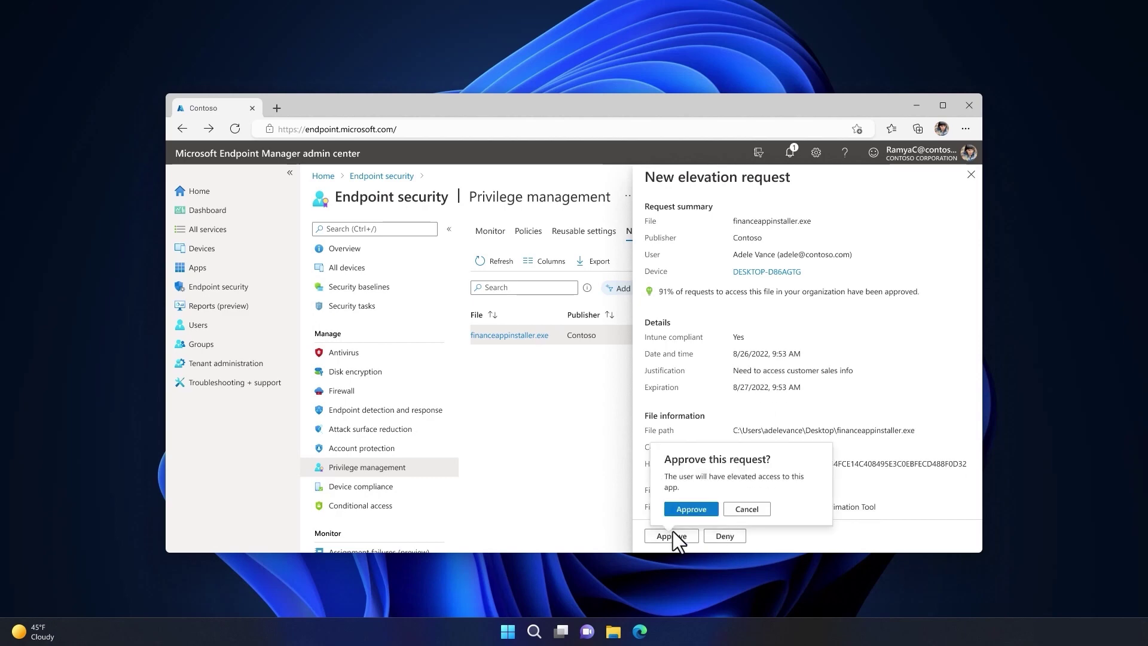
click(682, 507)
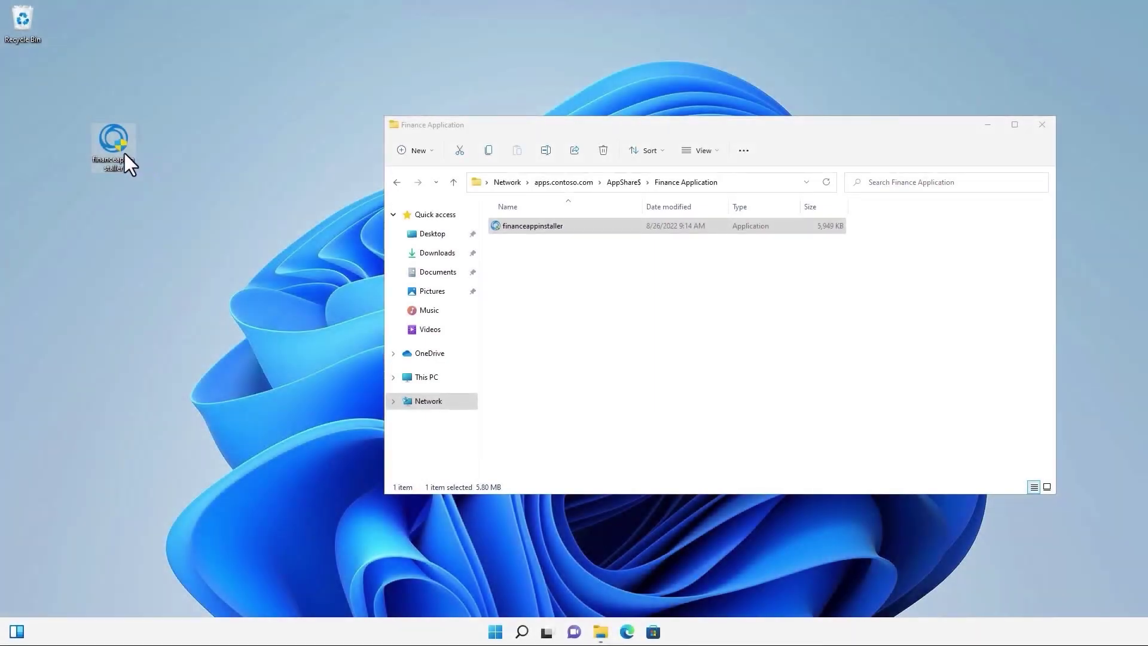
Launch financeappinstaller from the desktop and continue through the elevation dialog.
double_click(110, 149)
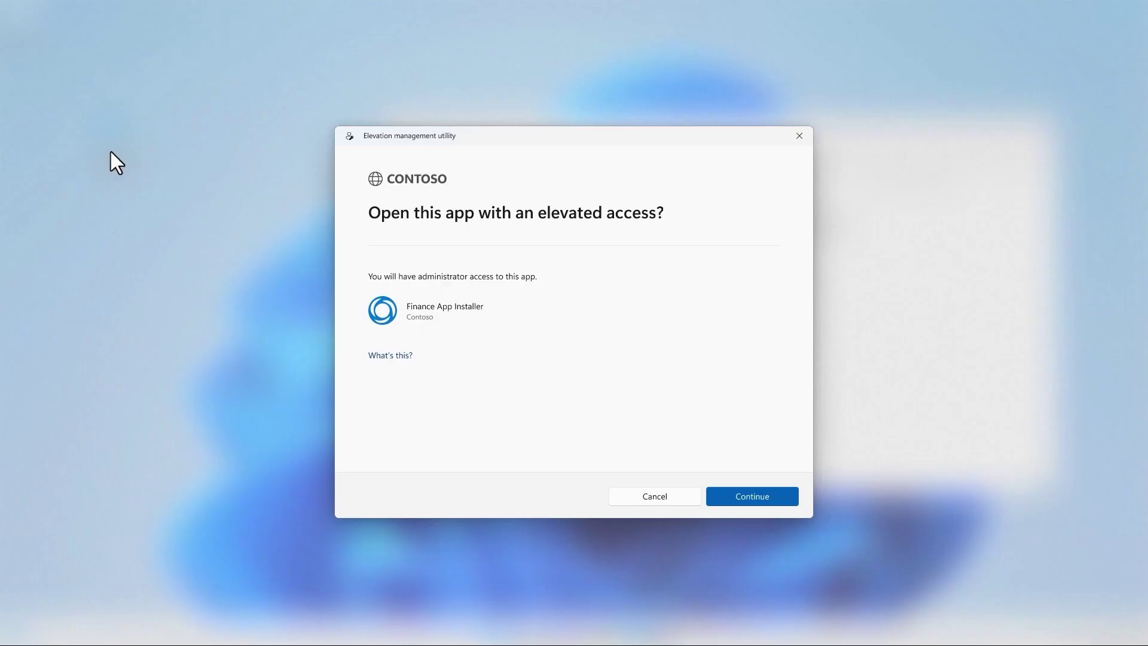
click(752, 496)
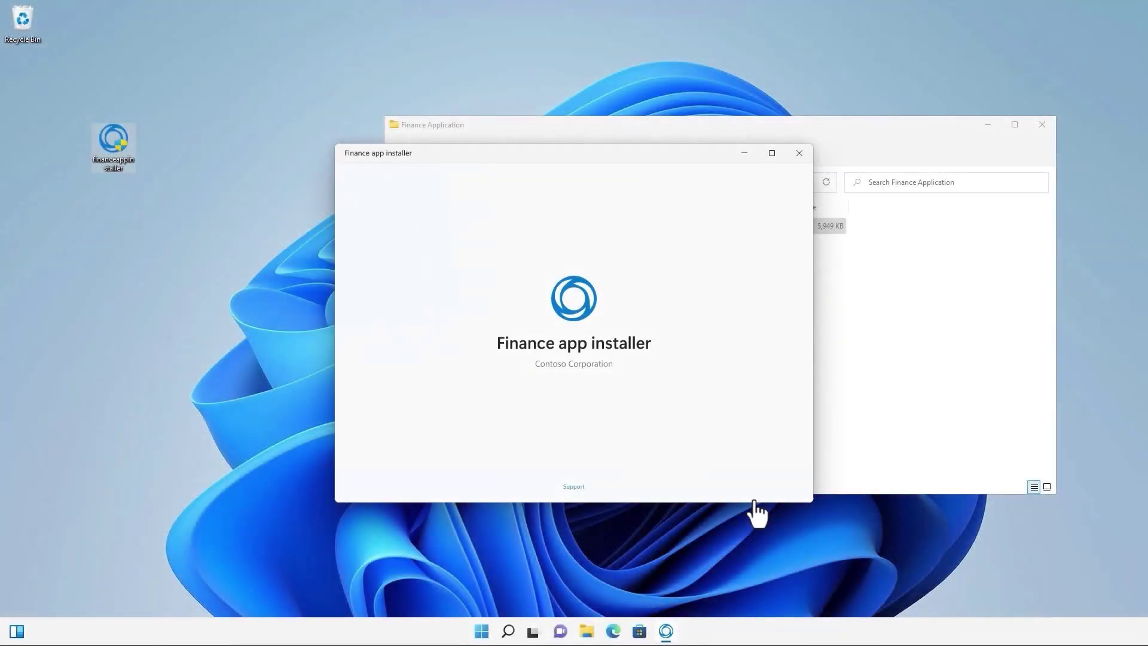